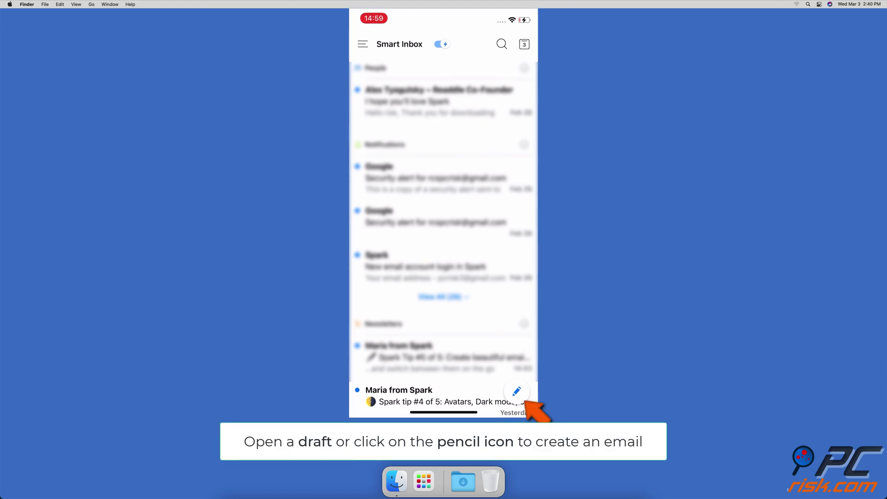
# Step: Compose a new email to the recipient's address with subject 'Test' and body 'Test'
pyautogui.click(517, 391)
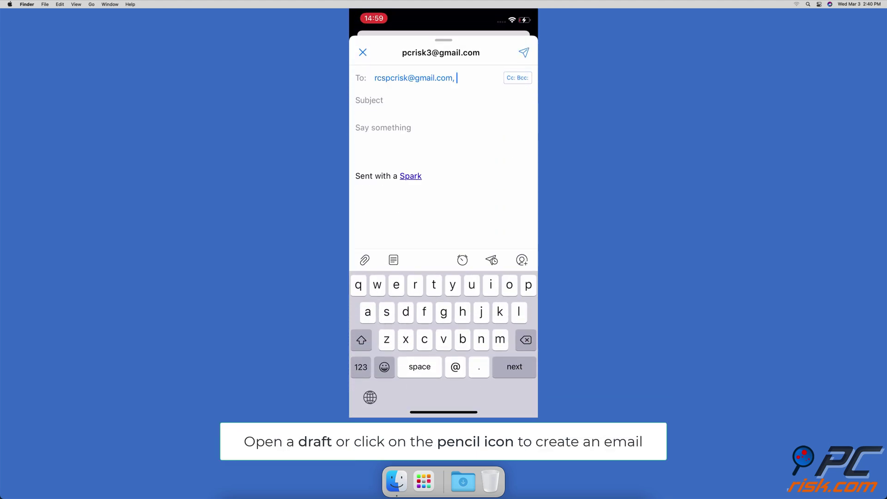
pyautogui.press('Return')
pyautogui.write('Test')
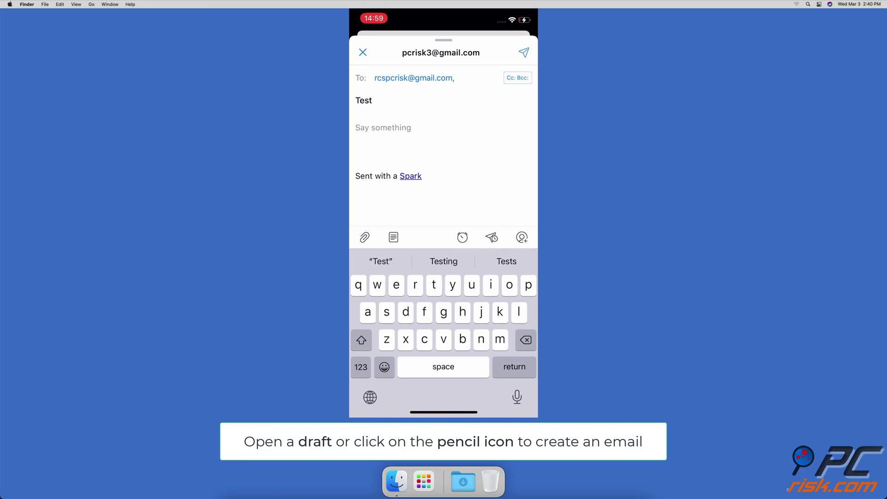
pyautogui.press('Return')
pyautogui.write('Test')
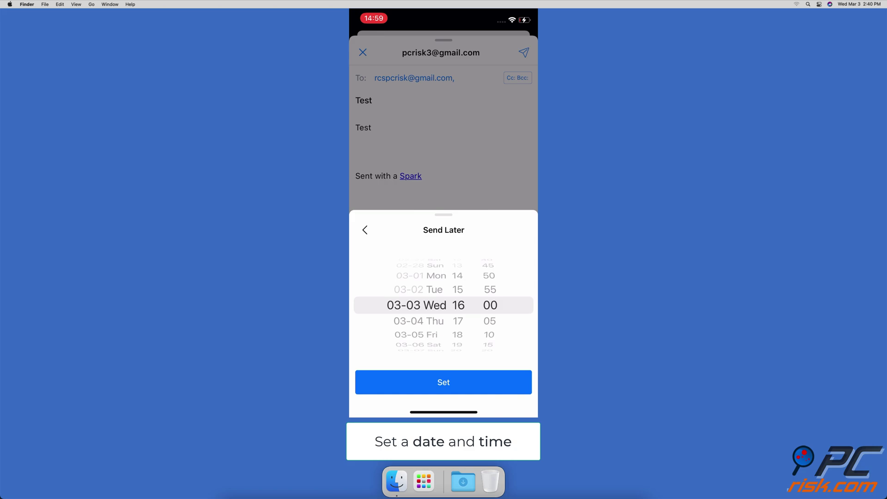
# Step: Schedule the email to send later on Friday 03-05 at 12:00
pyautogui.scroll(-2, 415, 305)
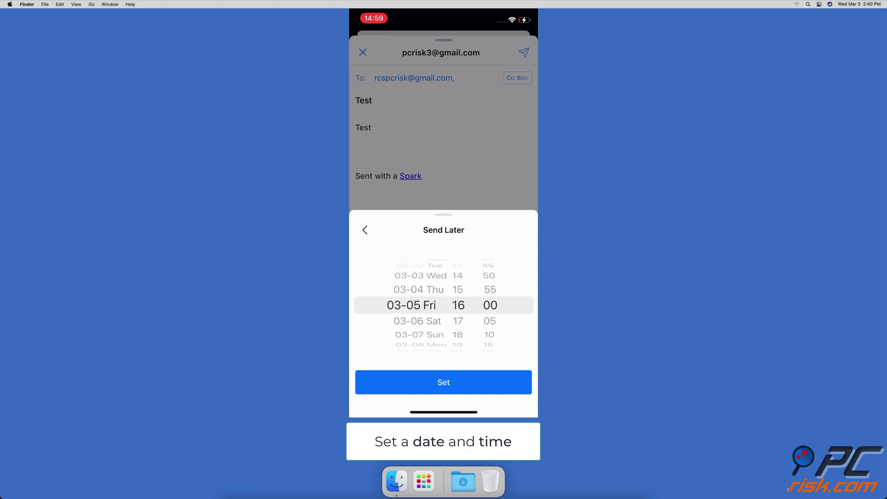
pyautogui.scroll(4, 458, 305)
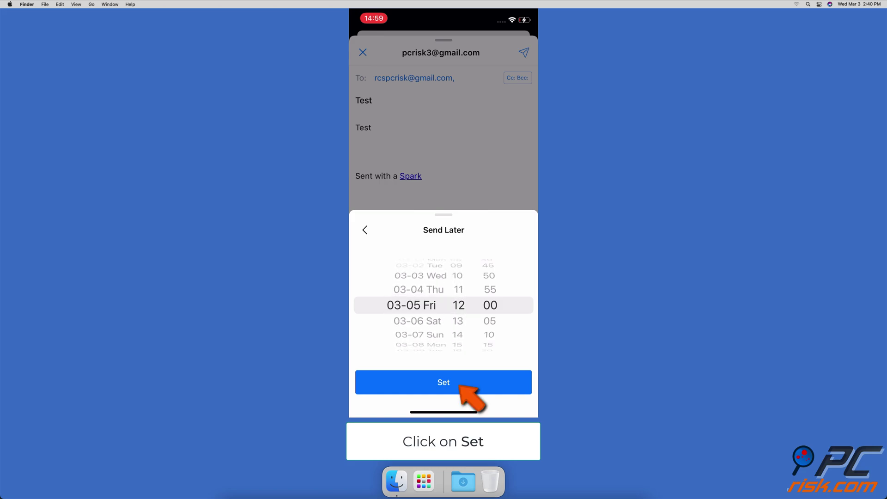
pyautogui.click(444, 382)
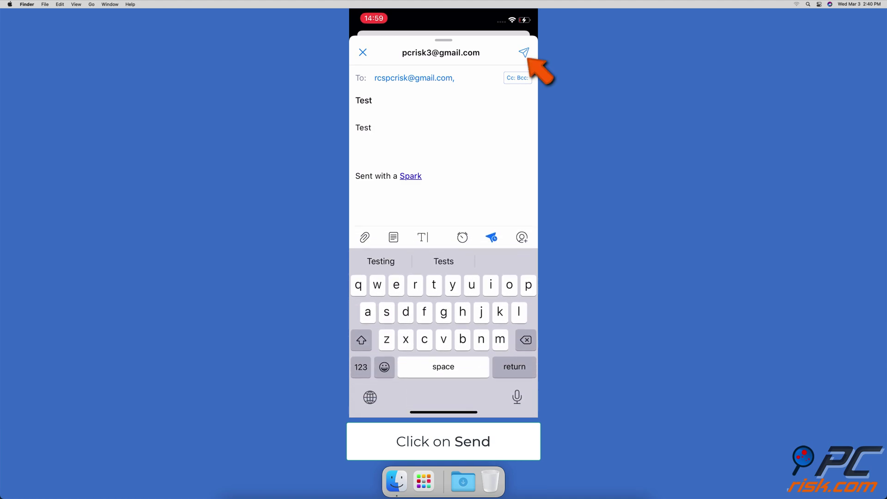
pyautogui.click(523, 52)
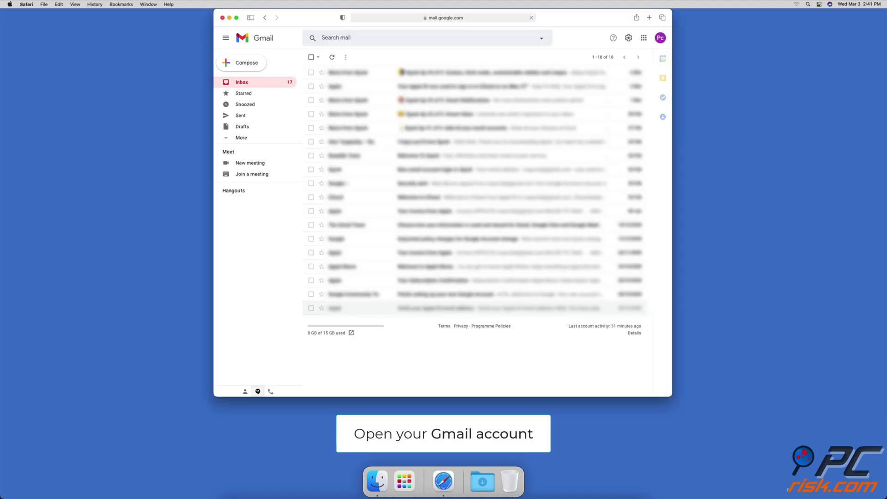
# Step: Compose a Gmail message to the recipient's address with subject 'test' and body 'test'
pyautogui.click(259, 65)
pyautogui.press('Tab')
pyautogui.write('test')
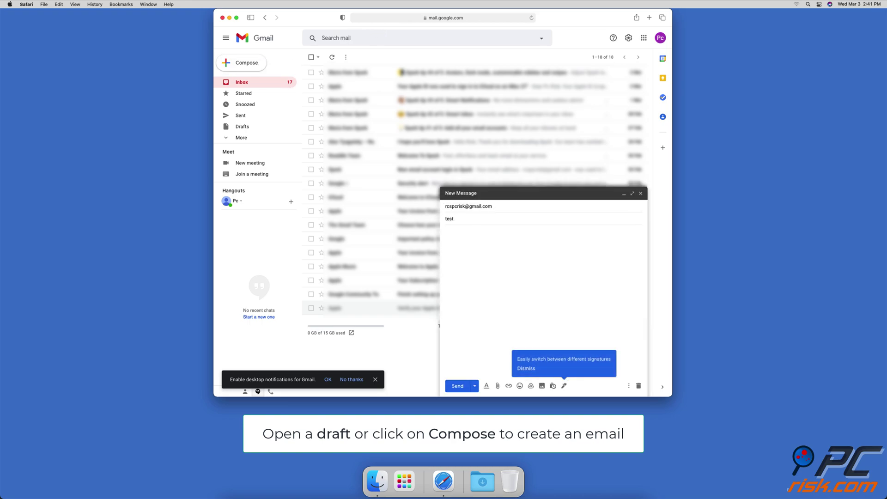
pyautogui.click(544, 233)
pyautogui.write('test')
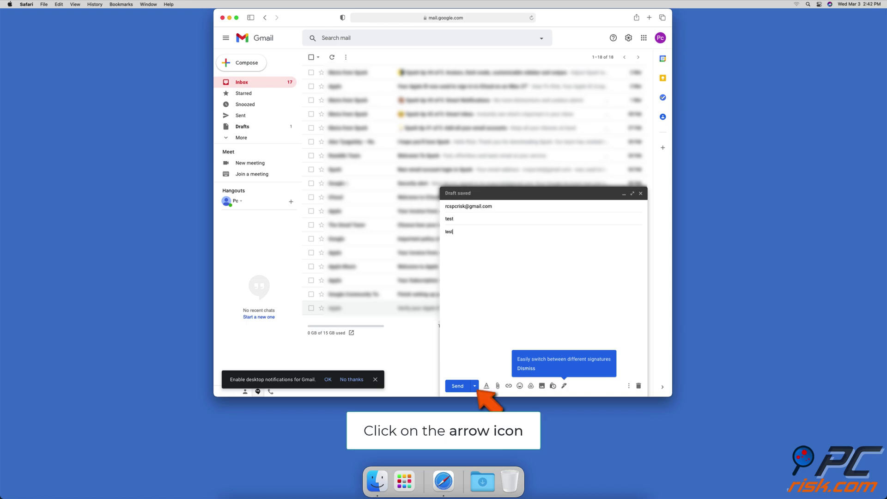
# Step: Schedule the message for a custom time: 5 March at 12:00
pyautogui.click(475, 387)
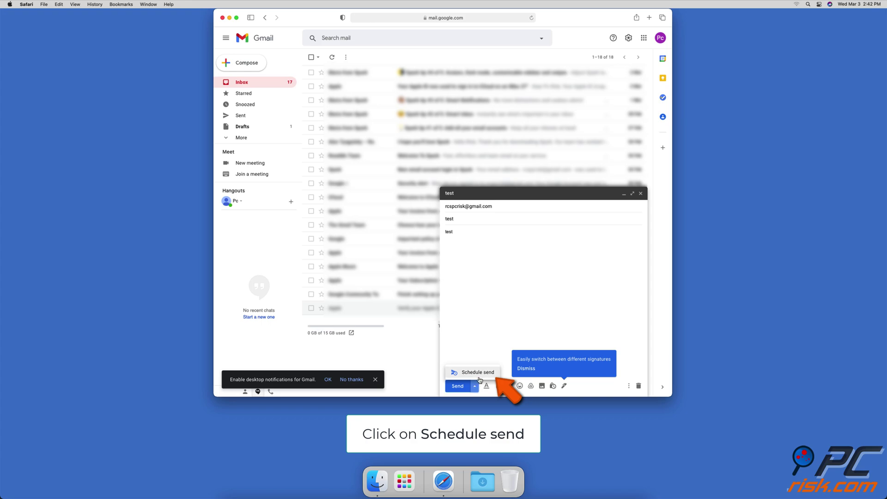
pyautogui.click(478, 376)
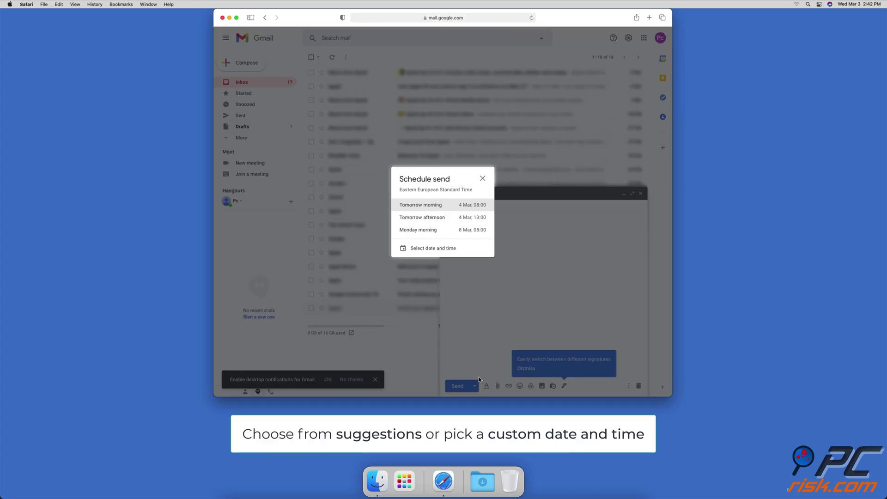
pyautogui.click(445, 254)
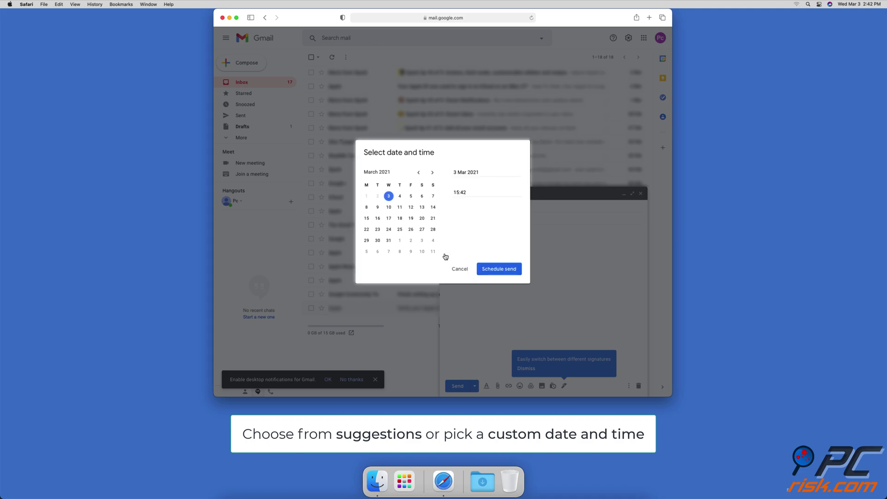
pyautogui.click(411, 197)
pyautogui.click(461, 192)
pyautogui.write('12:00')
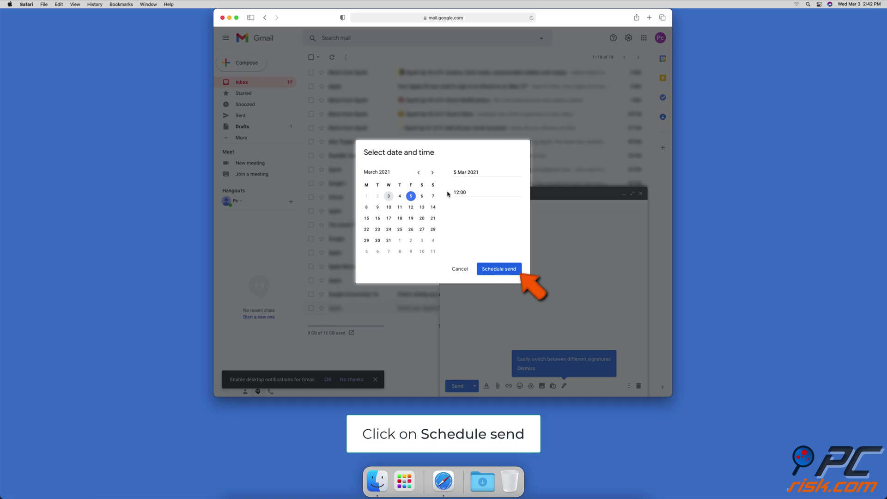
pyautogui.click(507, 272)
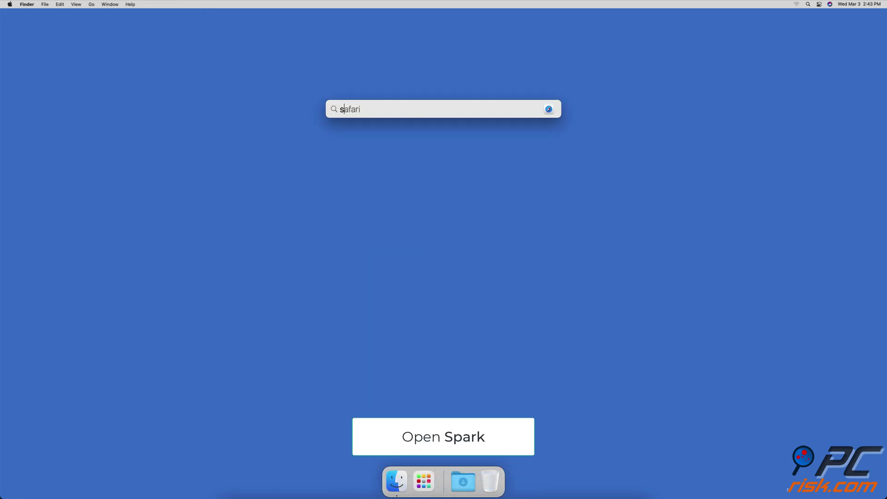
# Step: Launch Spark and compose a message to the suggested recipient with subject and body 'test'
pyautogui.write('k')
pyautogui.press('Return')
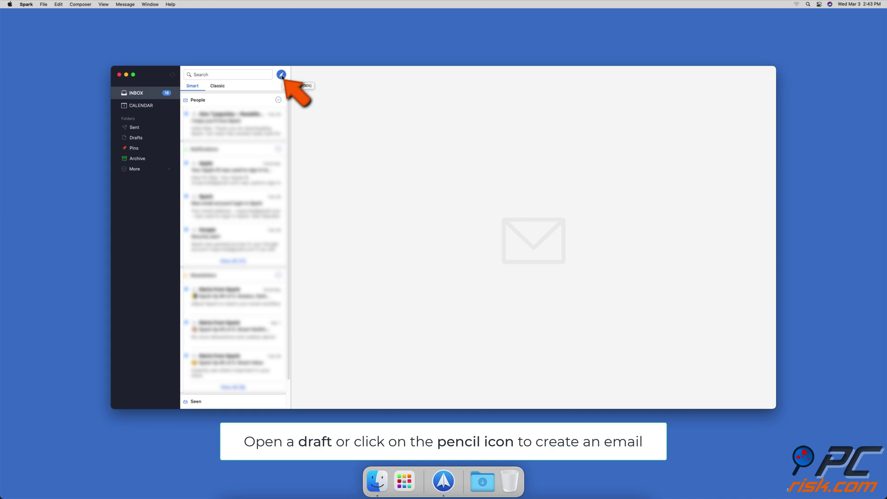
pyautogui.click(282, 75)
pyautogui.write('pcrisk')
pyautogui.click(352, 168)
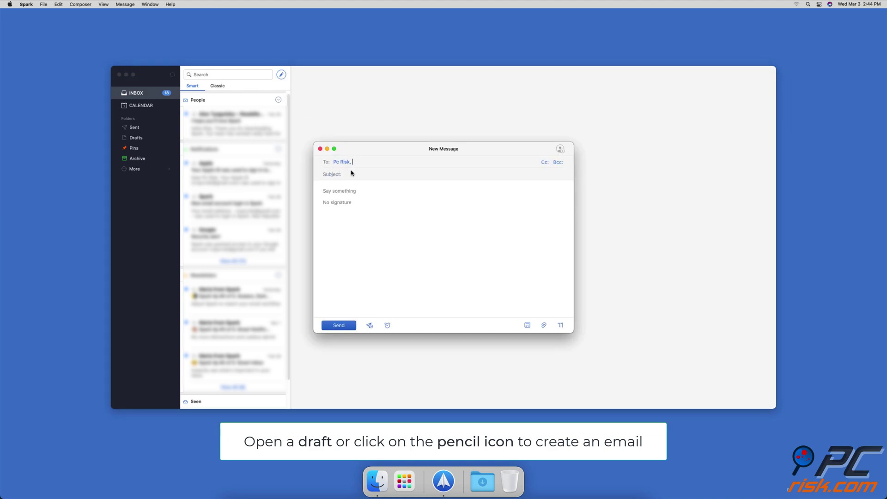
pyautogui.click(351, 178)
pyautogui.write('test')
pyautogui.click(364, 201)
pyautogui.write('test')
# Step: Schedule the message to send on March 5 at 12:00 PM
pyautogui.click(370, 326)
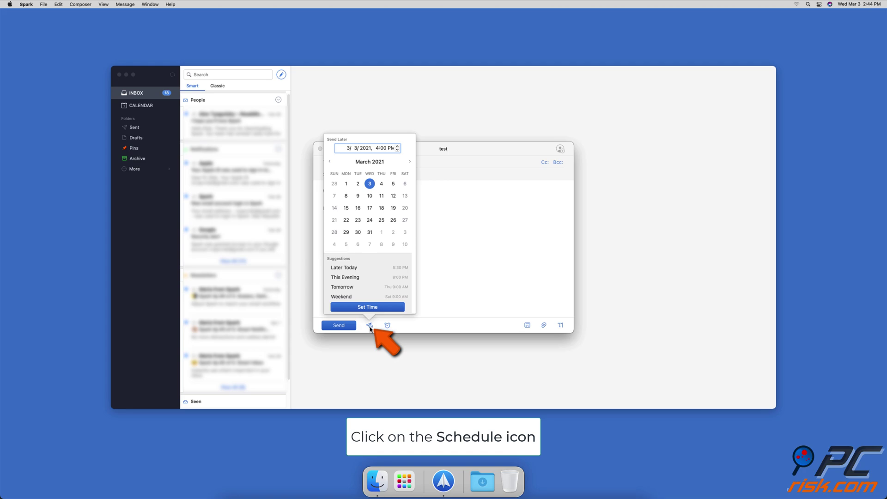
pyautogui.click(393, 185)
pyautogui.click(376, 149)
pyautogui.write('12')
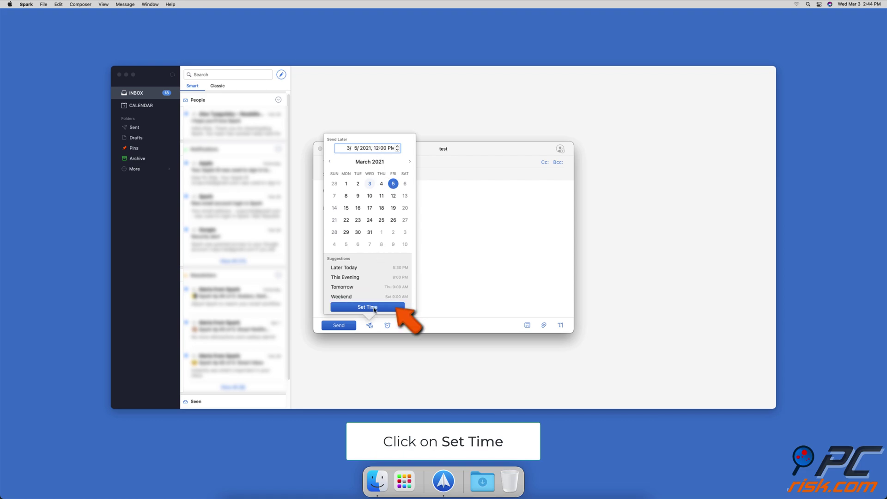
pyautogui.click(374, 307)
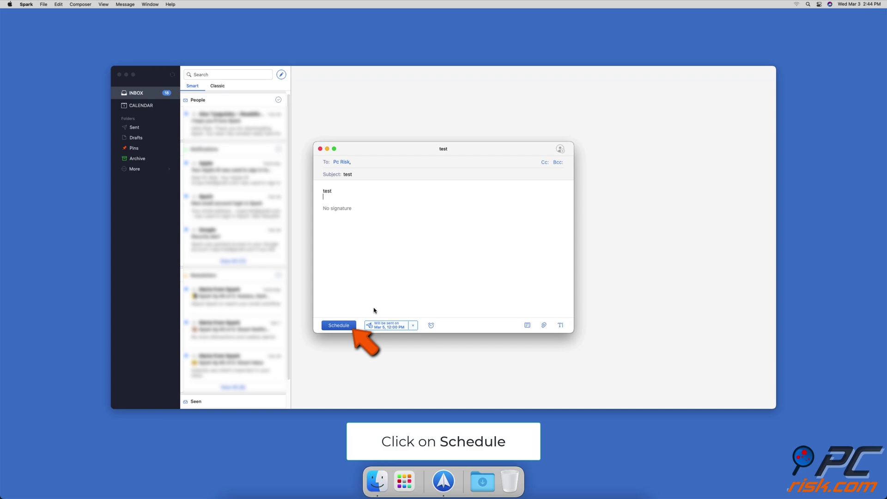
pyautogui.click(355, 325)
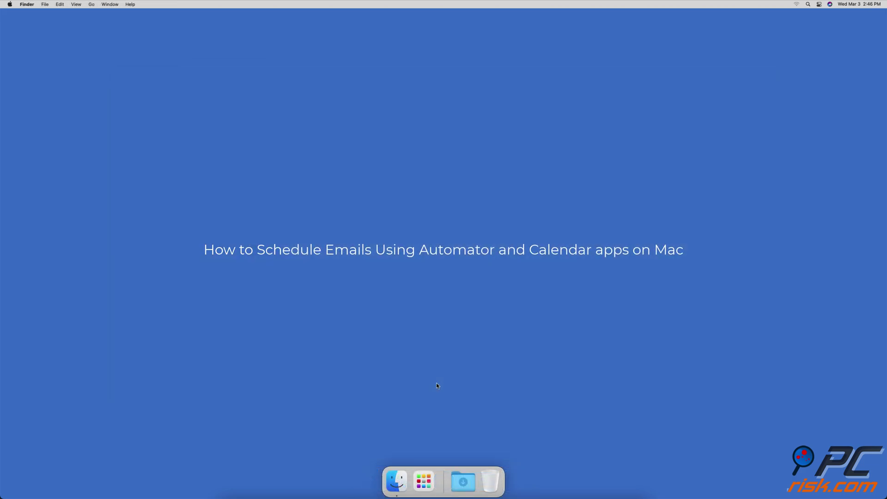
# Step: Launch Automator via Spotlight and create a new Workflow document
pyautogui.press('super+space')
pyautogui.write('automator')
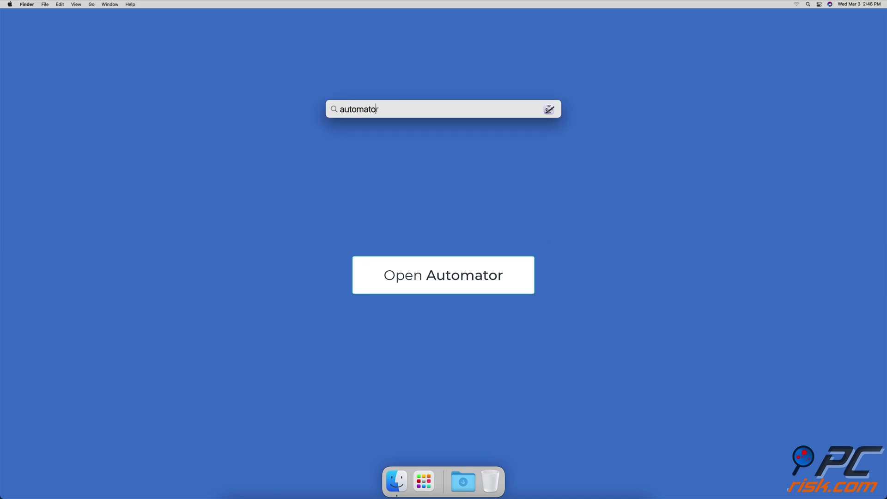
pyautogui.press('Return')
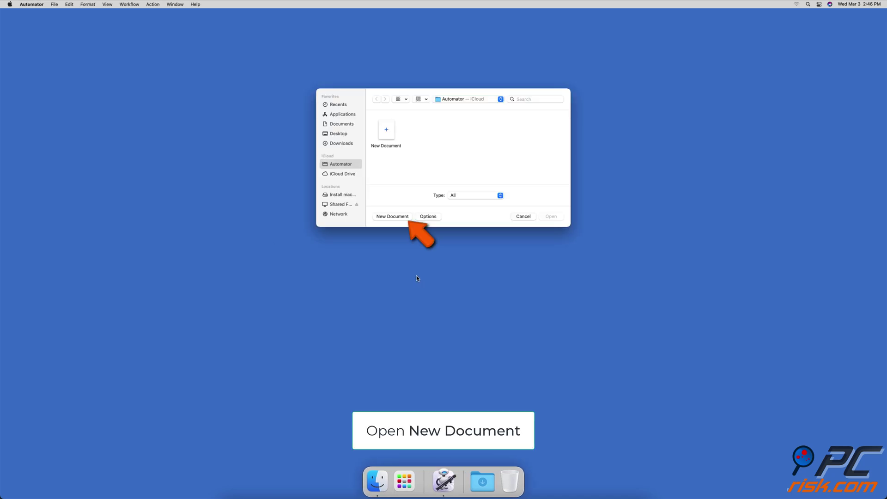
pyautogui.click(394, 215)
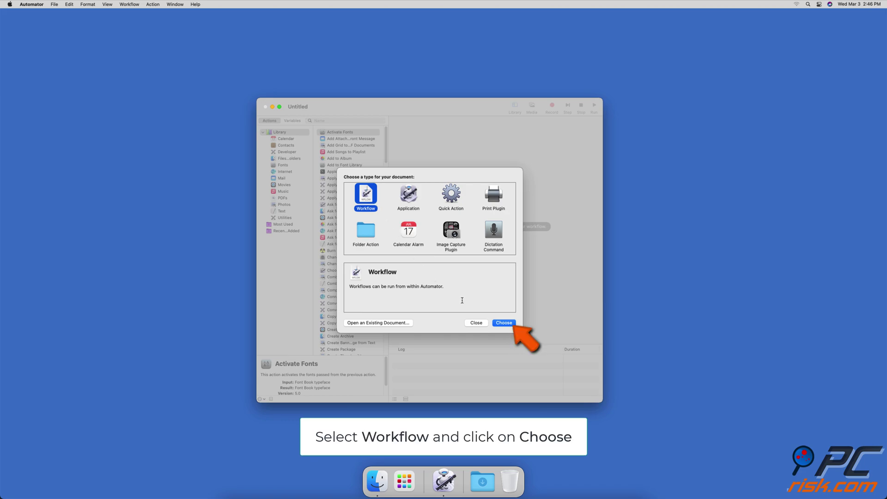
pyautogui.click(496, 324)
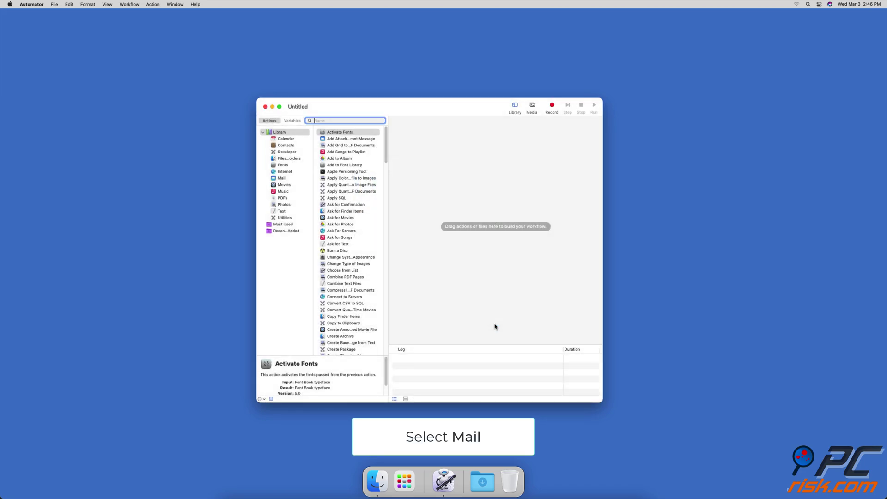
# Step: Add a Mail 'New Mail Message' action (subject 'test', body 'Test') followed by 'Send Outgoing Messages'
pyautogui.click(282, 178)
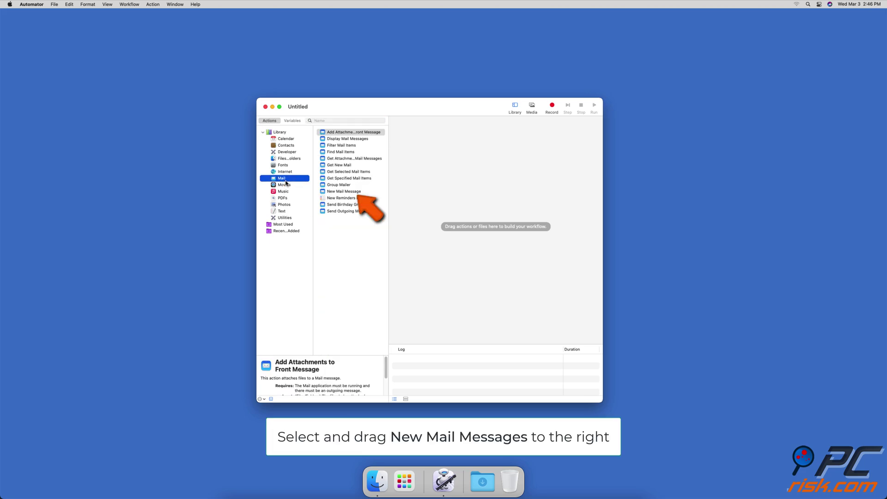
pyautogui.moveTo(349, 192); pyautogui.dragTo(499, 201)
pyautogui.click(430, 136)
pyautogui.click(428, 160)
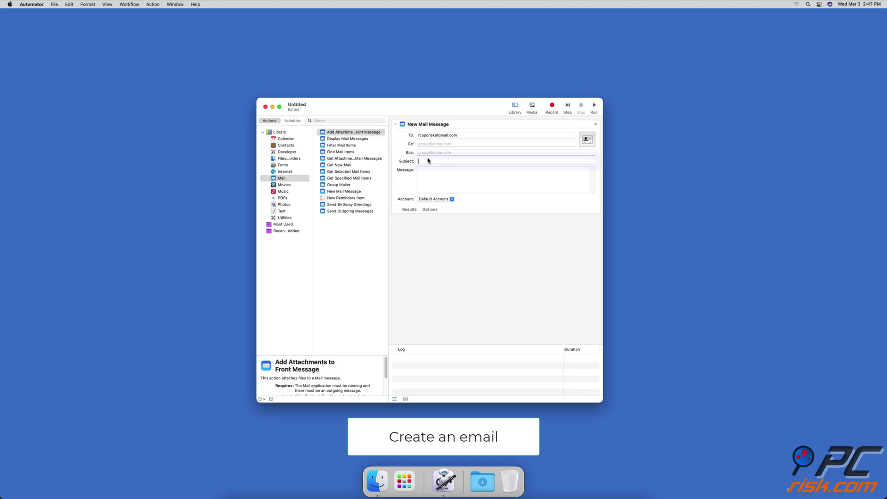
pyautogui.write('test')
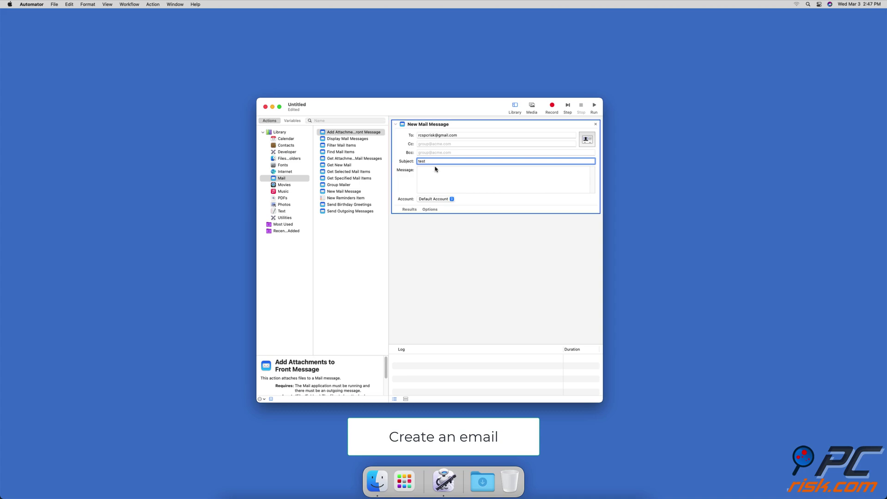
pyautogui.click(435, 169)
pyautogui.write('Test')
pyautogui.press('Return')
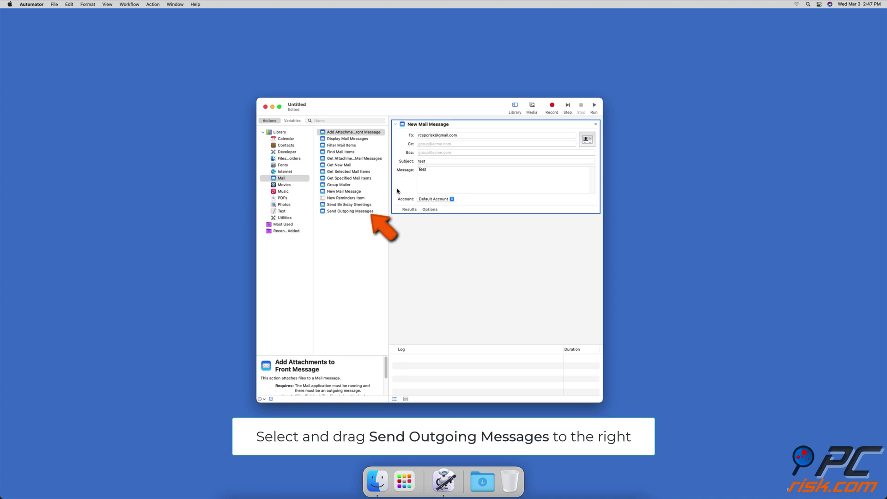
pyautogui.moveTo(360, 212); pyautogui.dragTo(499, 238)
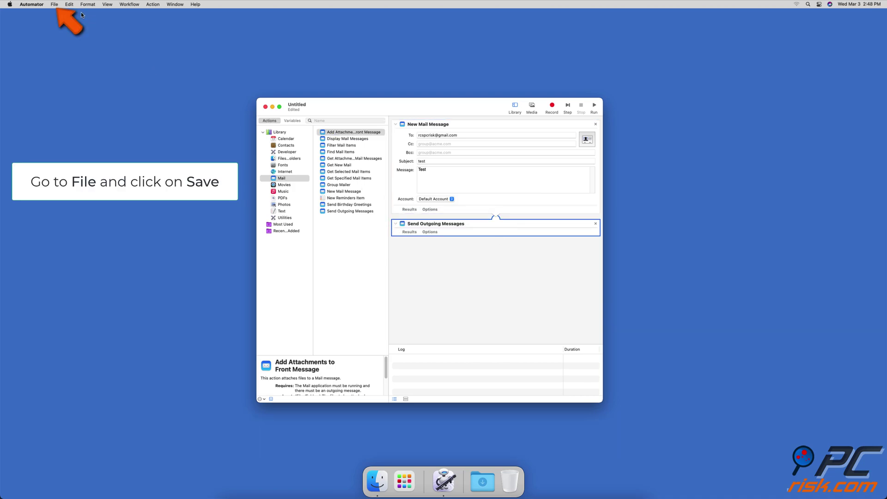
pyautogui.click(54, 4)
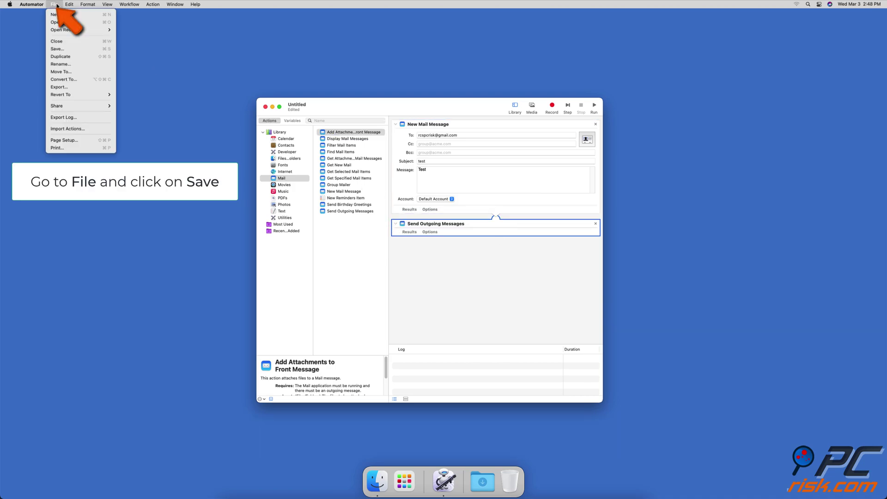
# Step: Save the workflow as an Application named 'Scheduled email', then close Automator
pyautogui.click(74, 49)
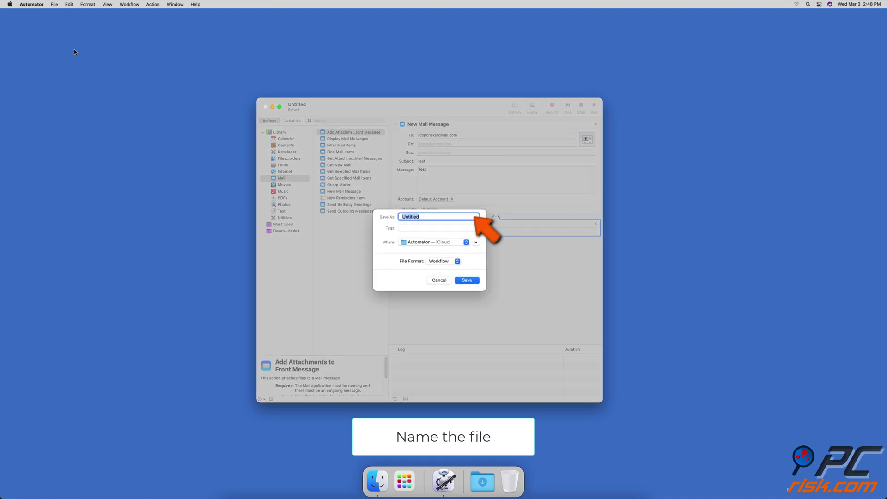
pyautogui.write('Schedules')
pyautogui.write(' email')
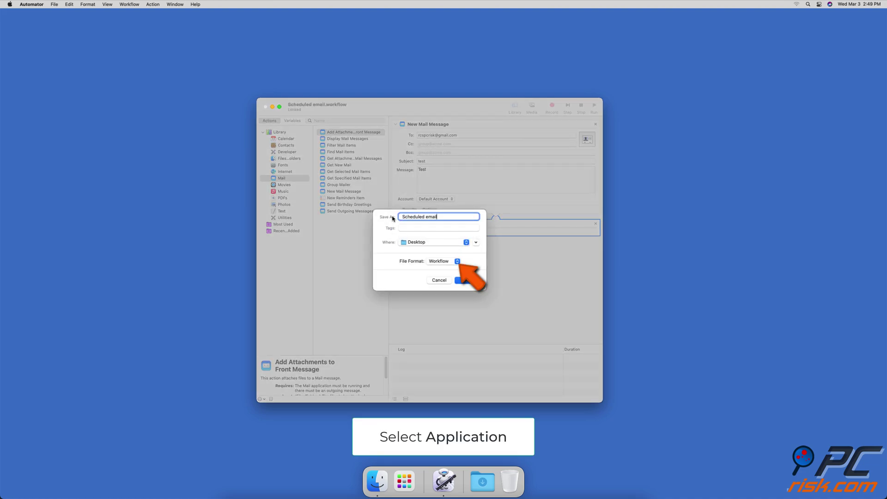
pyautogui.click(458, 261)
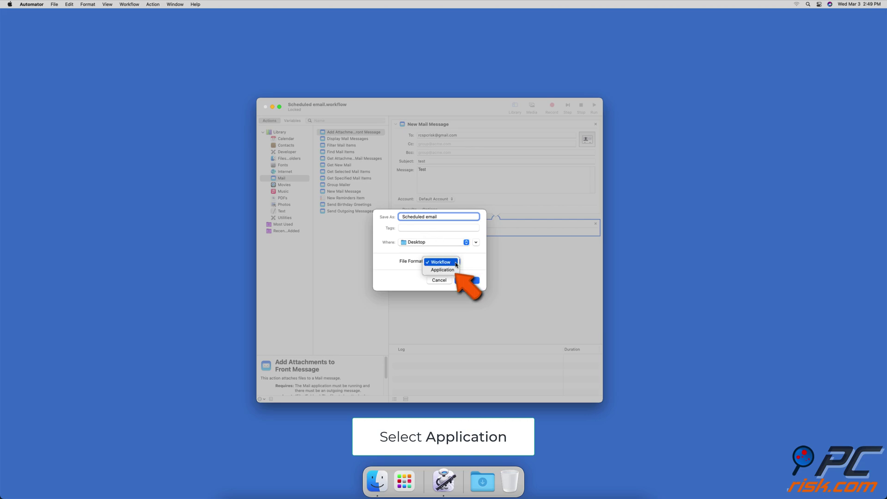
pyautogui.click(443, 269)
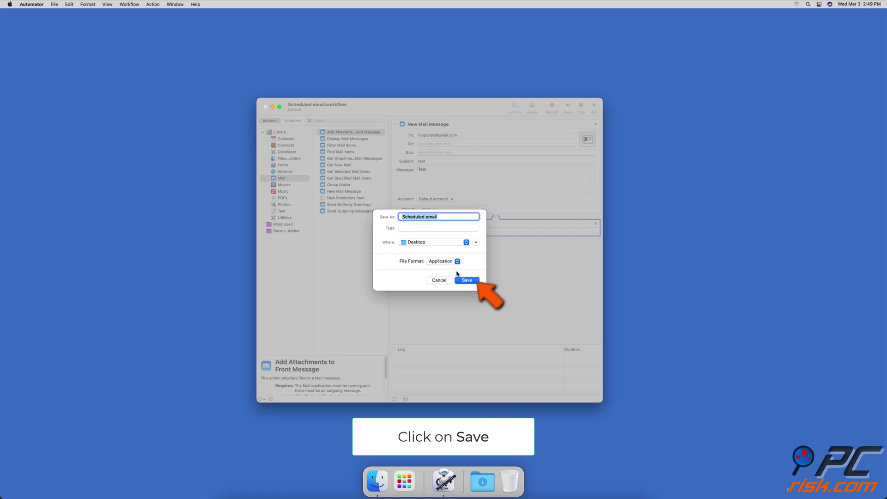
pyautogui.click(477, 280)
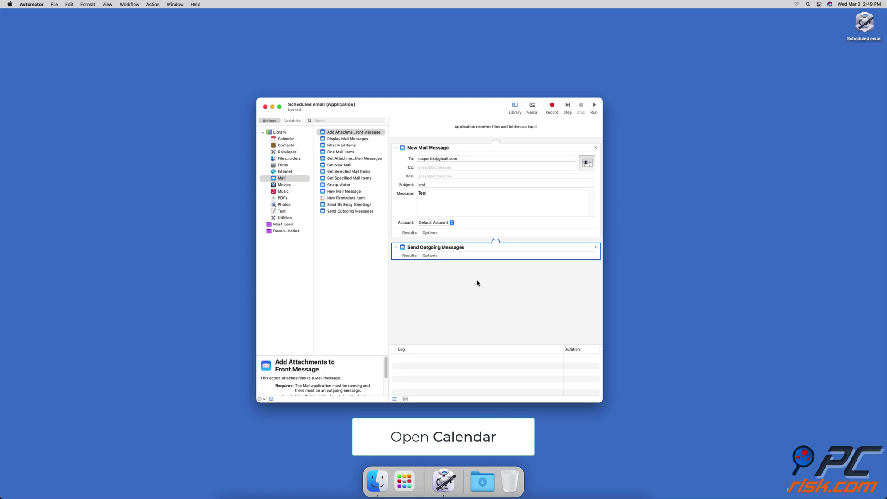
pyautogui.click(266, 106)
# Step: Open Calendar and add an event titled 'Email' on Friday, March 5, 2021 at 12:00 AM
pyautogui.press('super+space')
pyautogui.write('calendar')
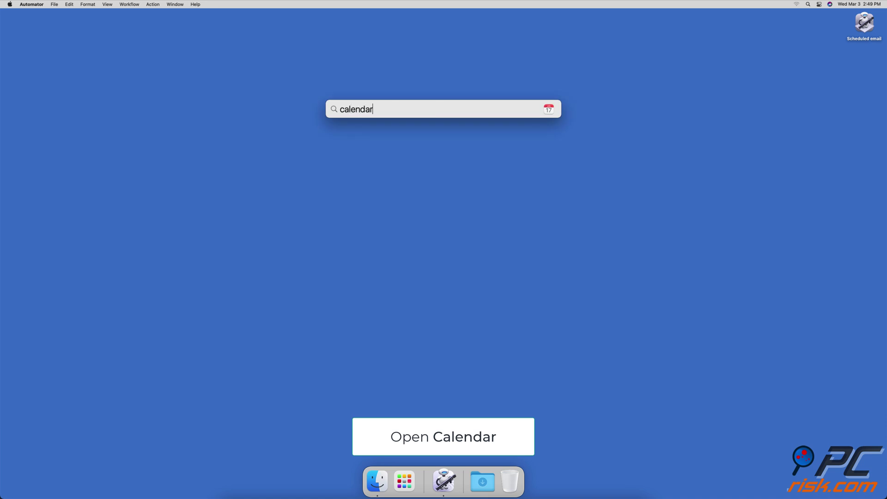
pyautogui.press('Return')
pyautogui.doubleClick(536, 128)
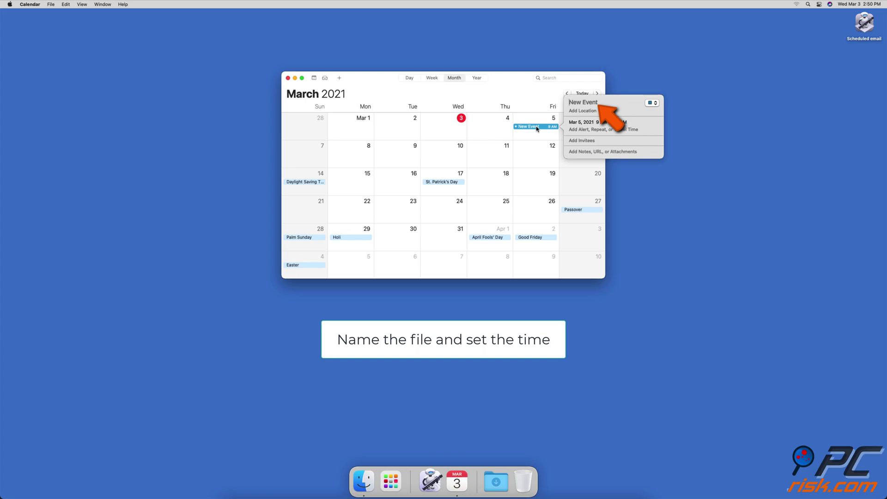
pyautogui.write('Email')
pyautogui.click(596, 123)
pyautogui.click(629, 122)
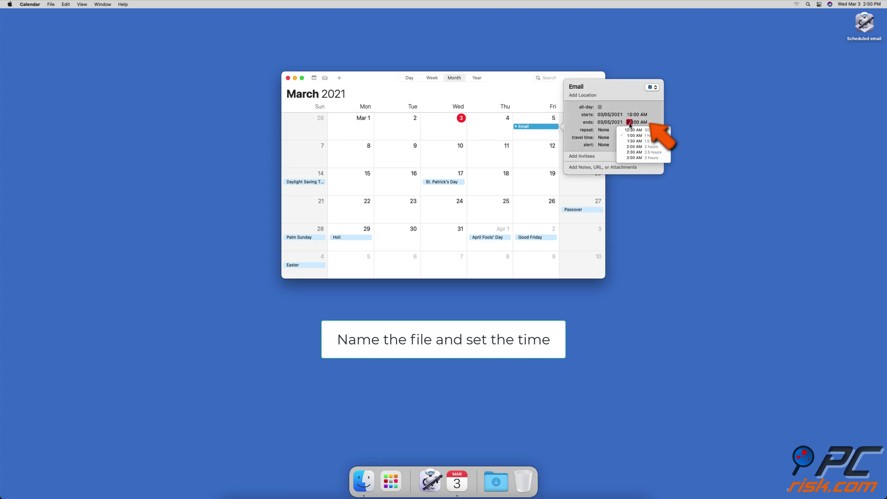
pyautogui.click(604, 145)
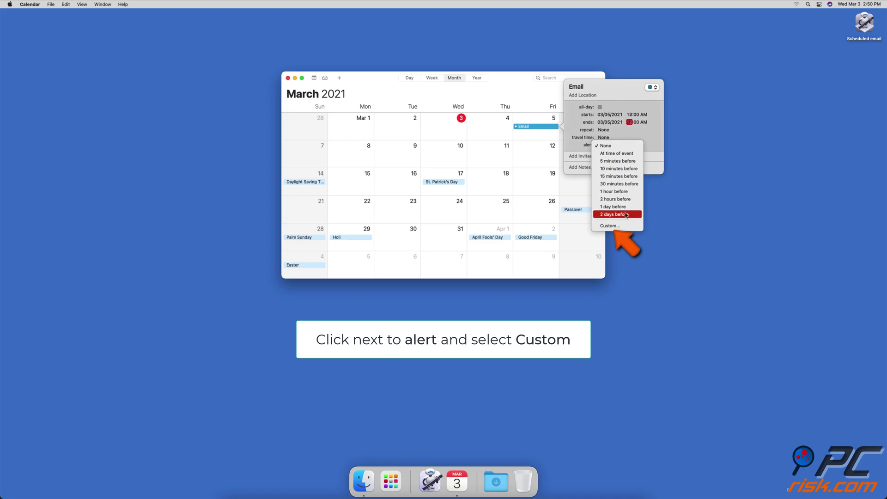
# Step: Give the Email event a custom 'Open file' alert using Desktop's Scheduled email app, at time of event
pyautogui.click(630, 226)
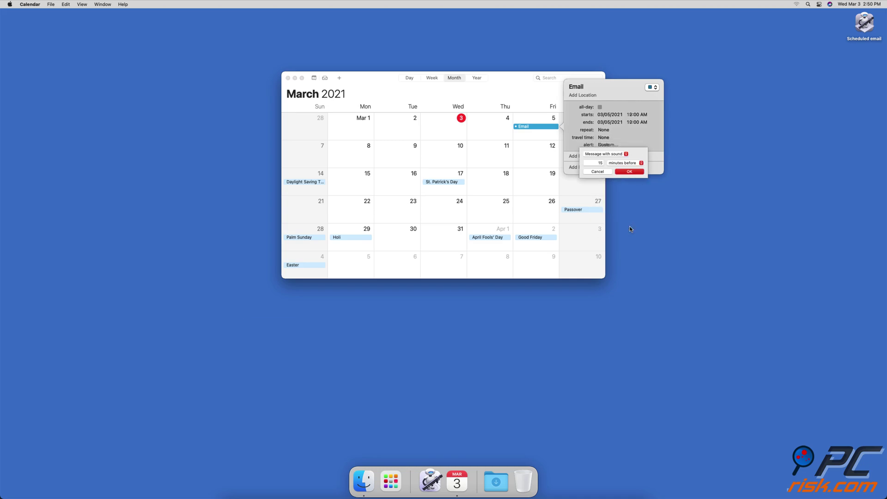
pyautogui.click(626, 154)
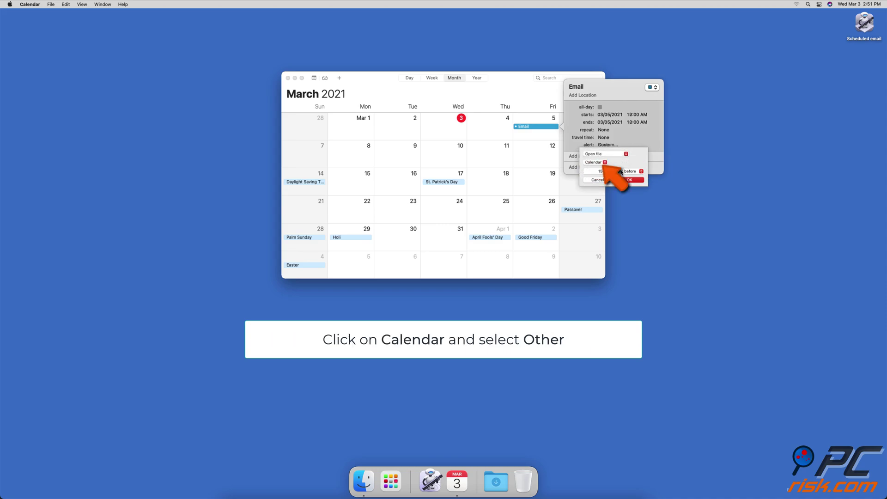
pyautogui.click(604, 162)
pyautogui.click(601, 174)
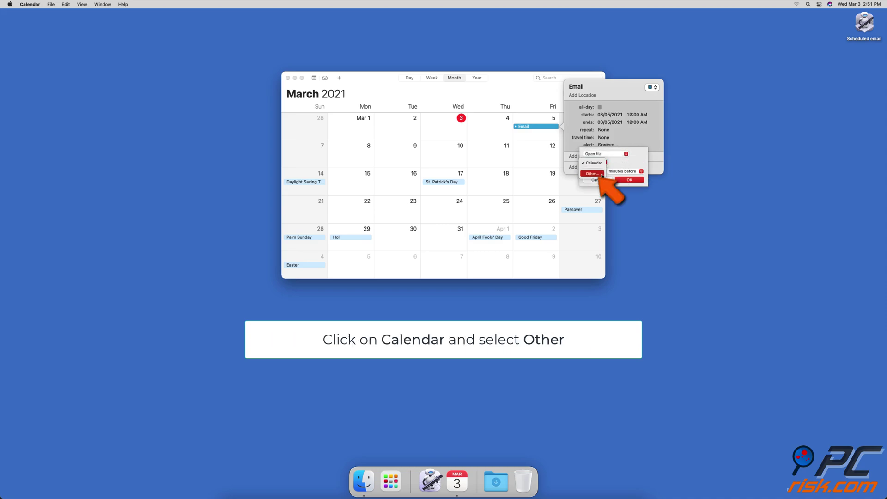
pyautogui.click(622, 216)
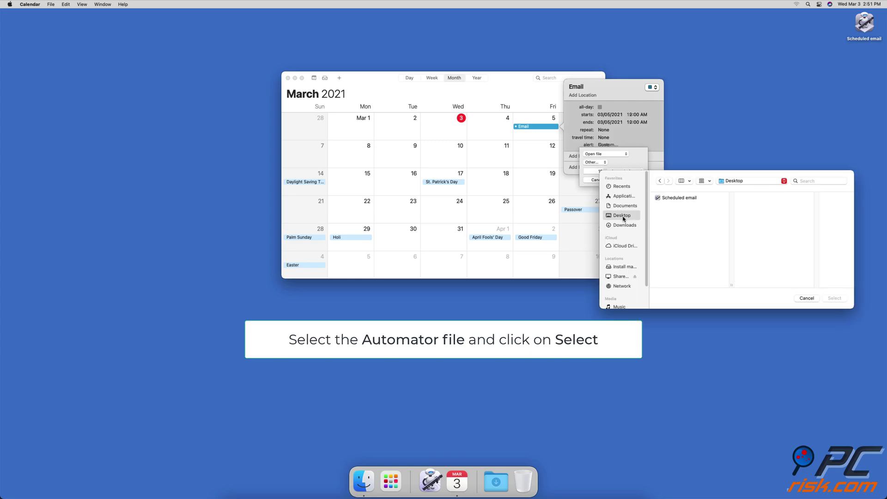
pyautogui.click(670, 199)
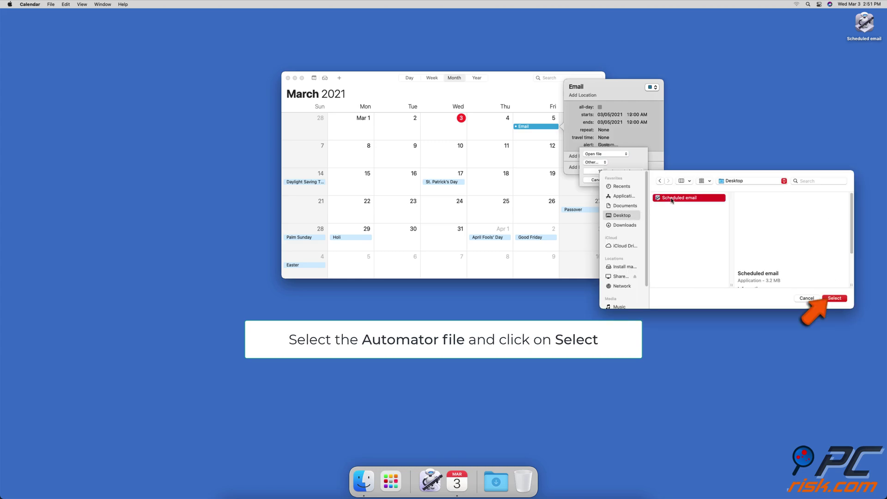
pyautogui.click(830, 300)
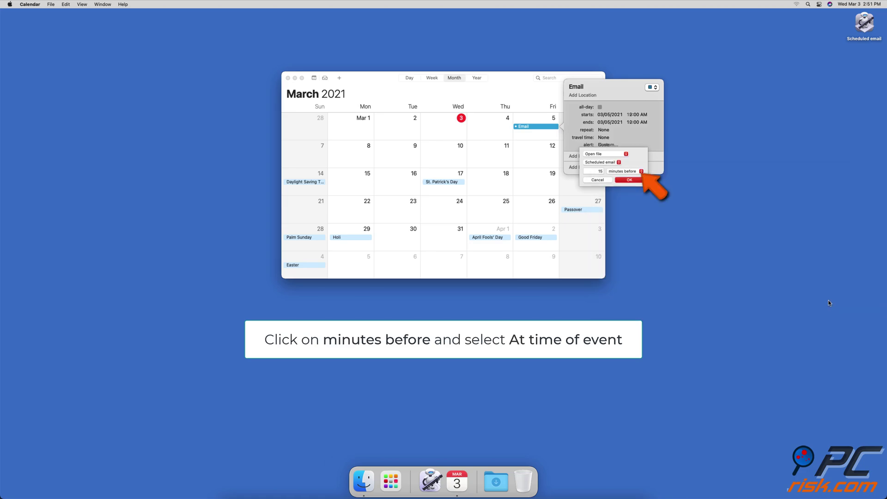
pyautogui.click(642, 171)
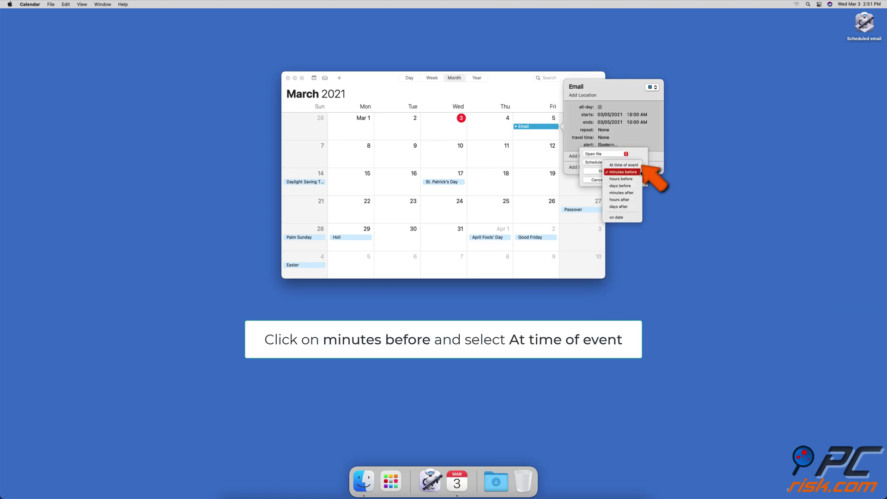
pyautogui.click(639, 165)
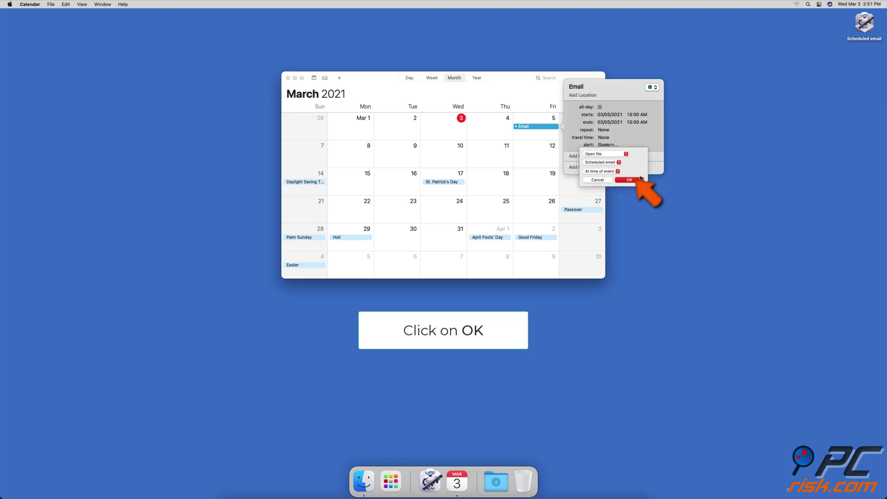